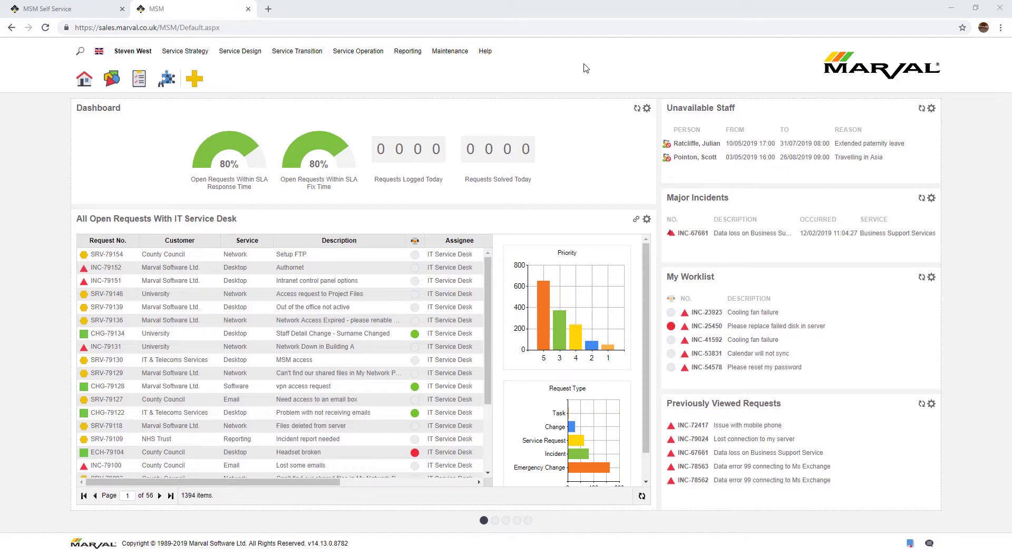
Open the ITIL Change - Normal process workflow in Request Maintenance to examine its status diagram.
{"action": "left_click", "coordinate": [449, 61]}
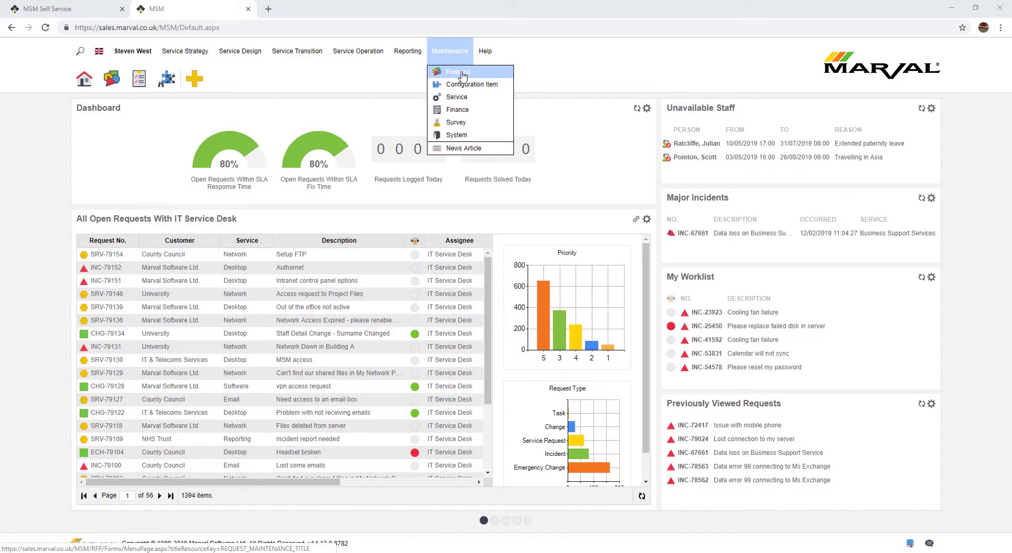
{"action": "left_click", "coordinate": [462, 74]}
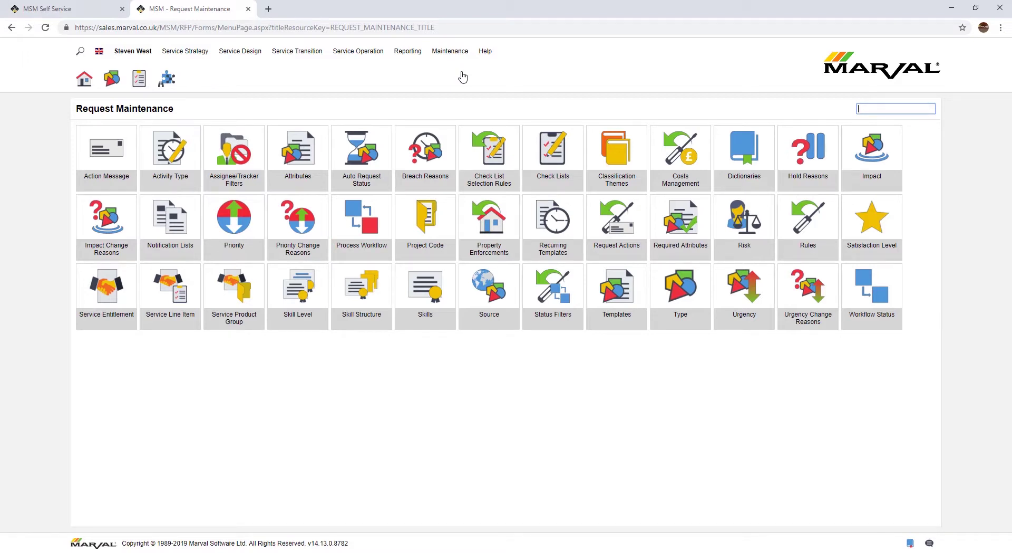
{"action": "left_click", "coordinate": [364, 226]}
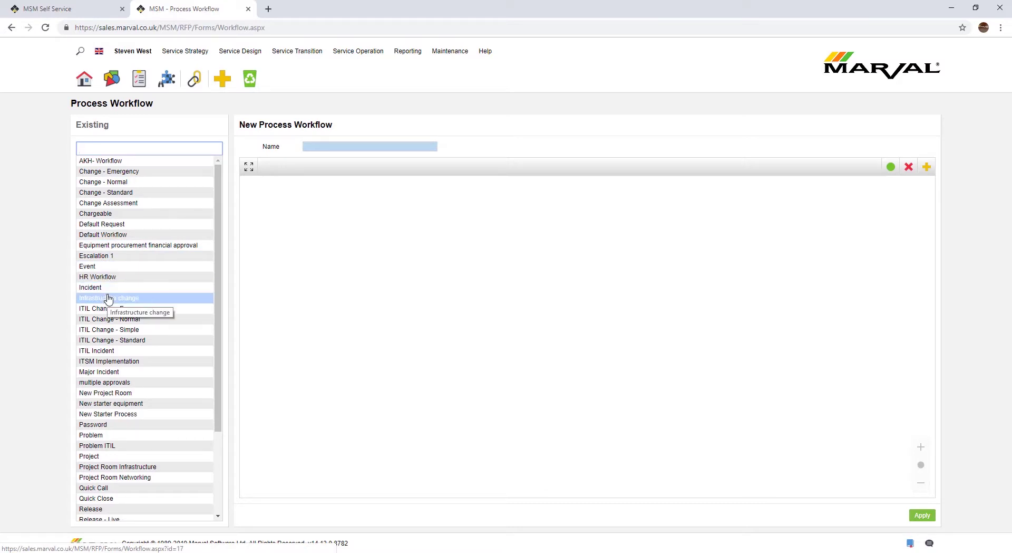
{"action": "left_click", "coordinate": [150, 320]}
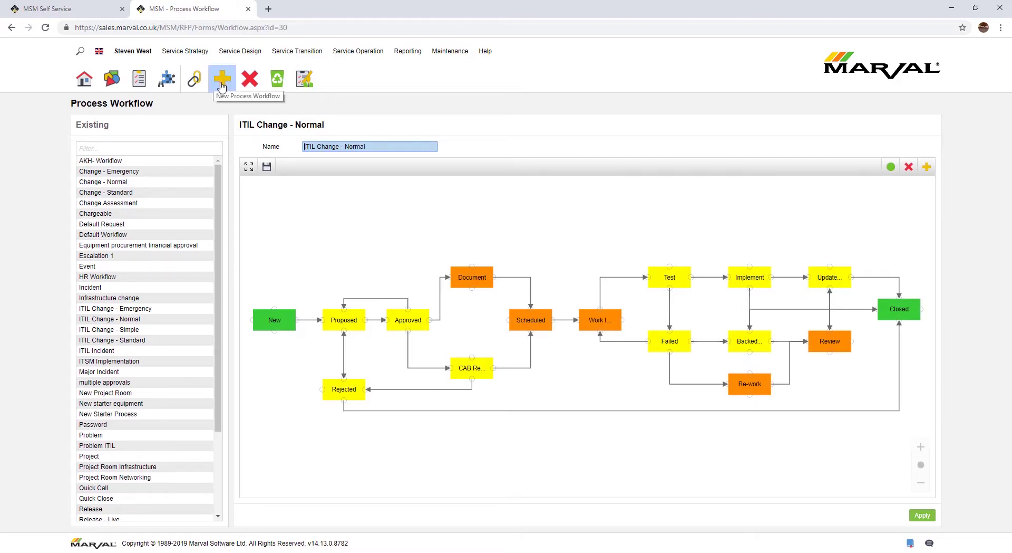
Create a new process workflow and name it "New workflow".
{"action": "left_click", "coordinate": [220, 84]}
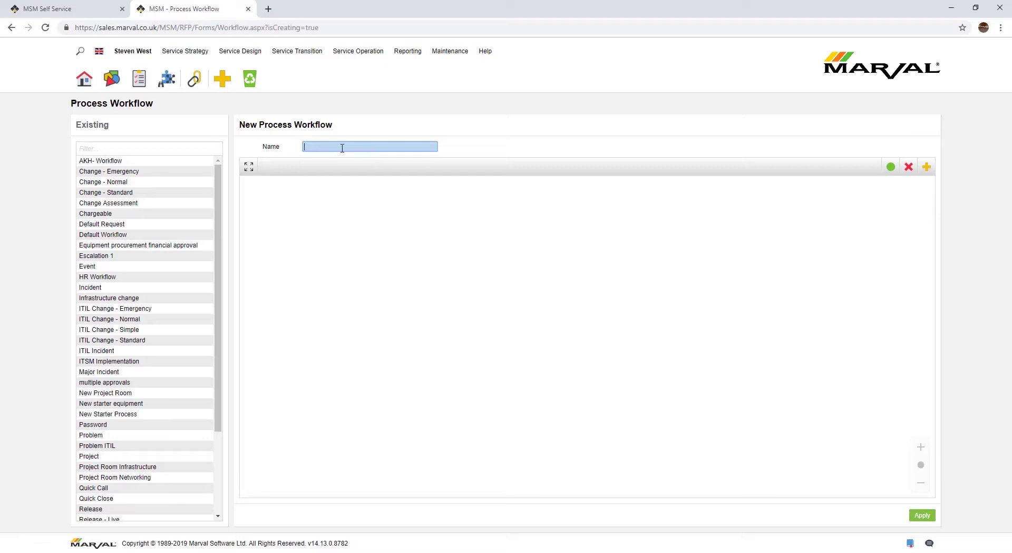
{"action": "type", "text": "New workflow"}
Add the New status near the left edge of the workflow diagram, at mid-height, and mark it green.
{"action": "left_click", "coordinate": [927, 168]}
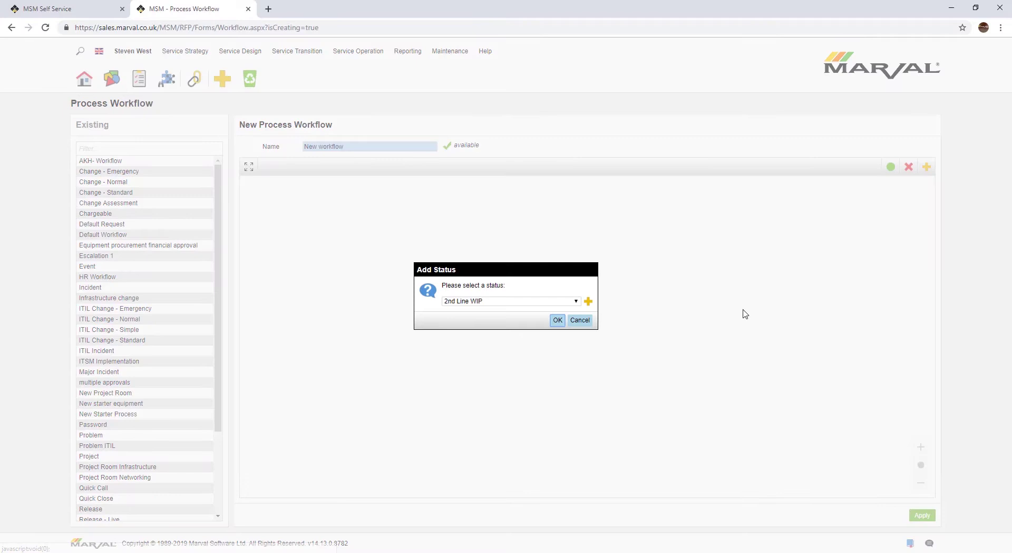
{"action": "left_click", "coordinate": [560, 305]}
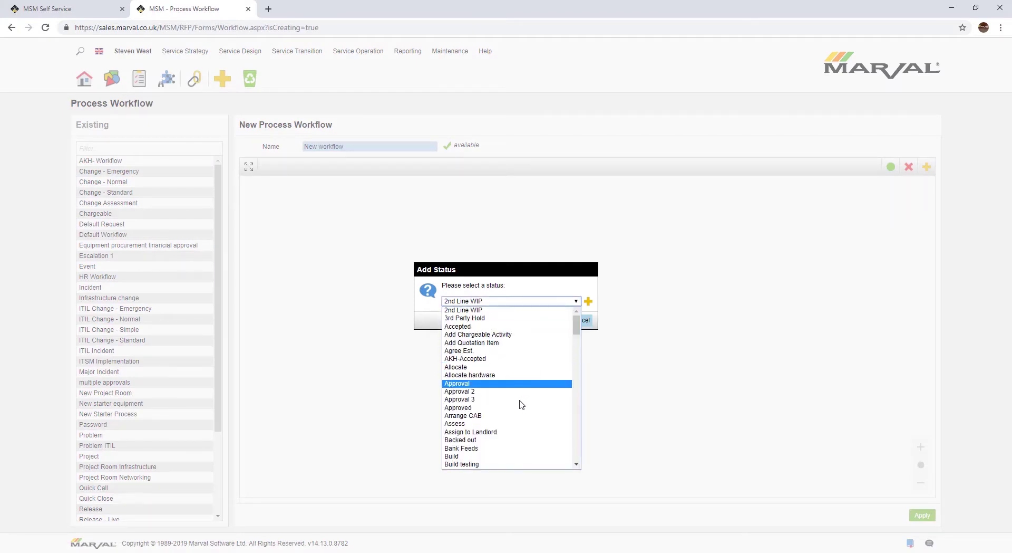
{"action": "scroll", "coordinate": [528, 361], "scroll_direction": "down", "scroll_amount": 9}
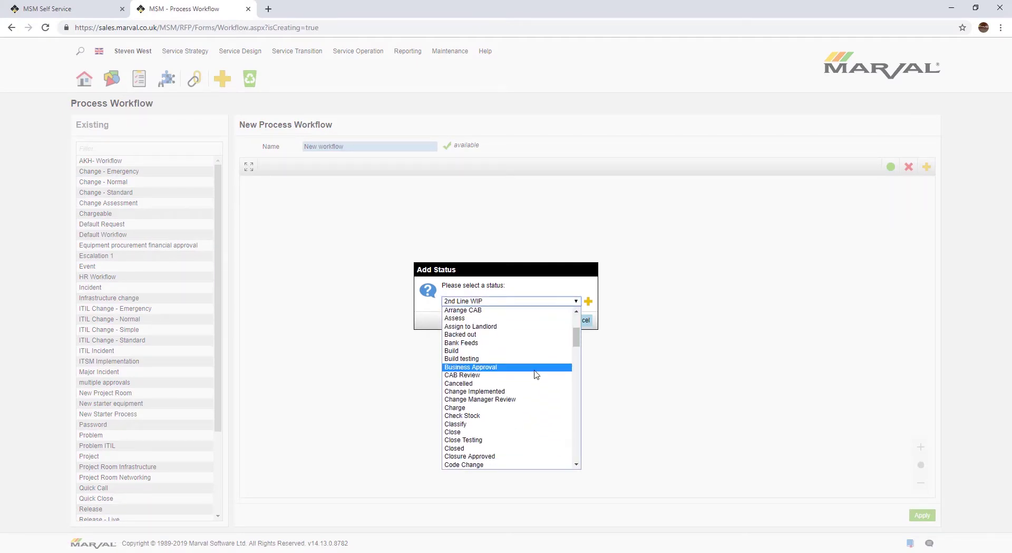
{"action": "scroll", "coordinate": [536, 374], "scroll_direction": "up", "scroll_amount": 10}
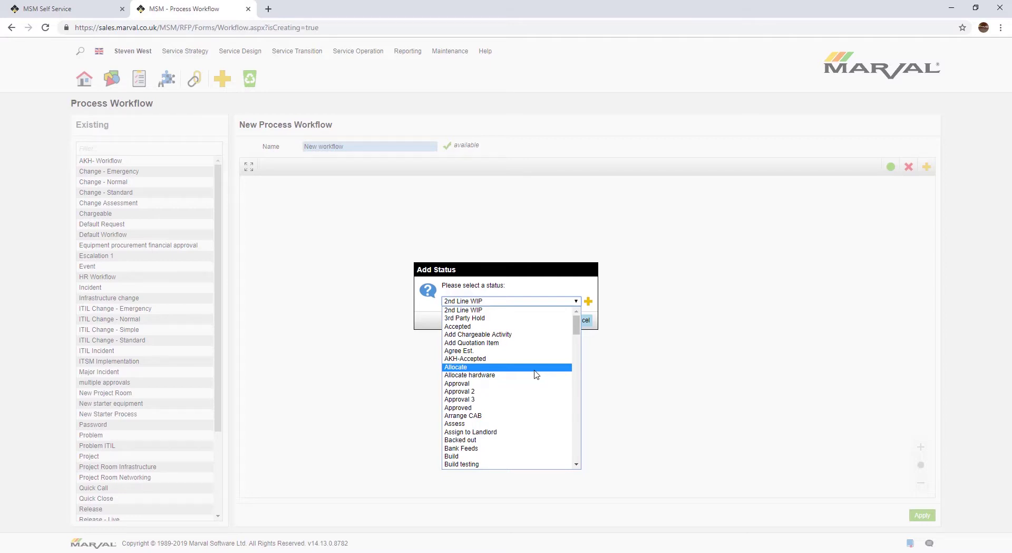
{"action": "scroll", "coordinate": [535, 375], "scroll_direction": "down", "scroll_amount": 5}
{"action": "left_click", "coordinate": [466, 458]}
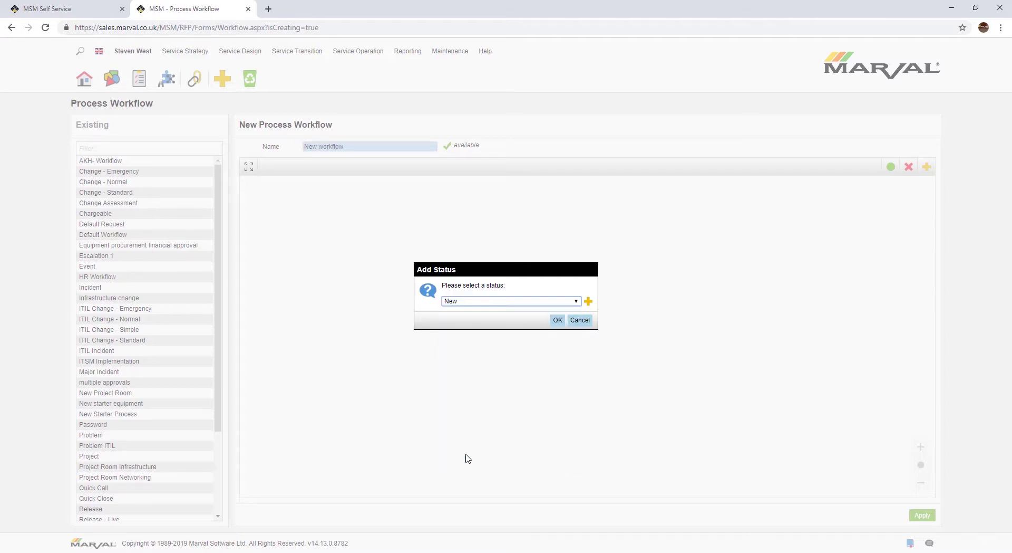
{"action": "left_click", "coordinate": [558, 320]}
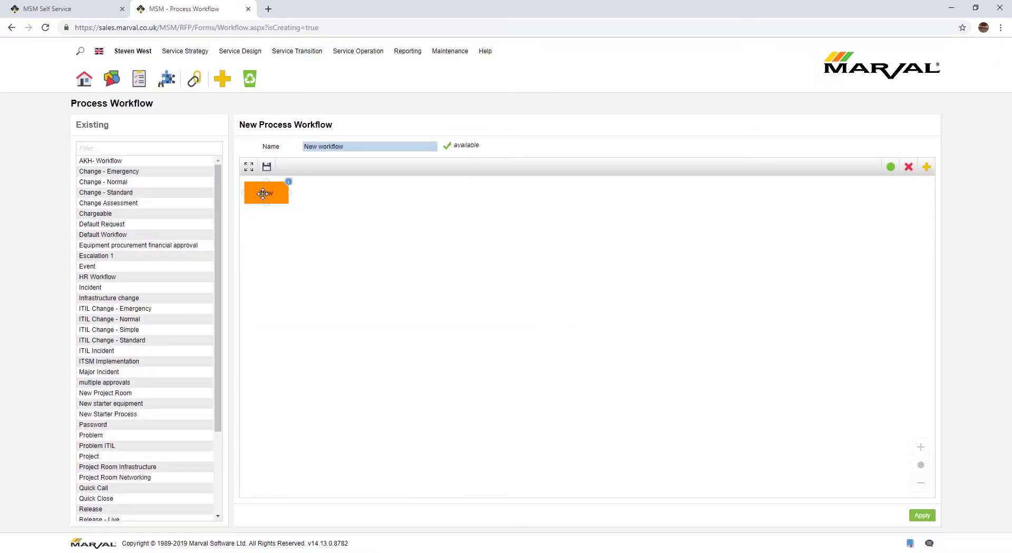
{"action": "left_click_drag", "start_coordinate": [262, 194], "coordinate": [301, 328]}
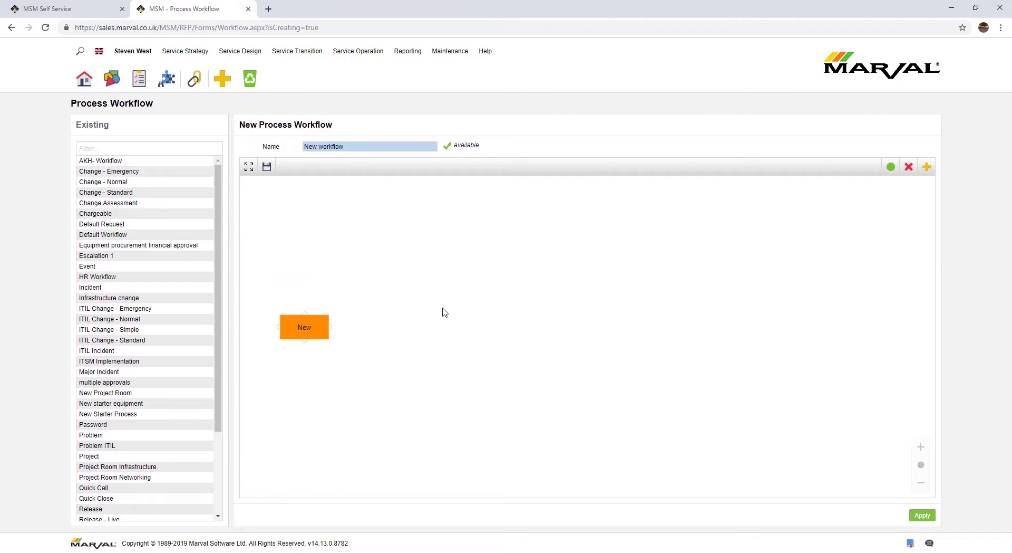
{"action": "left_click", "coordinate": [891, 168]}
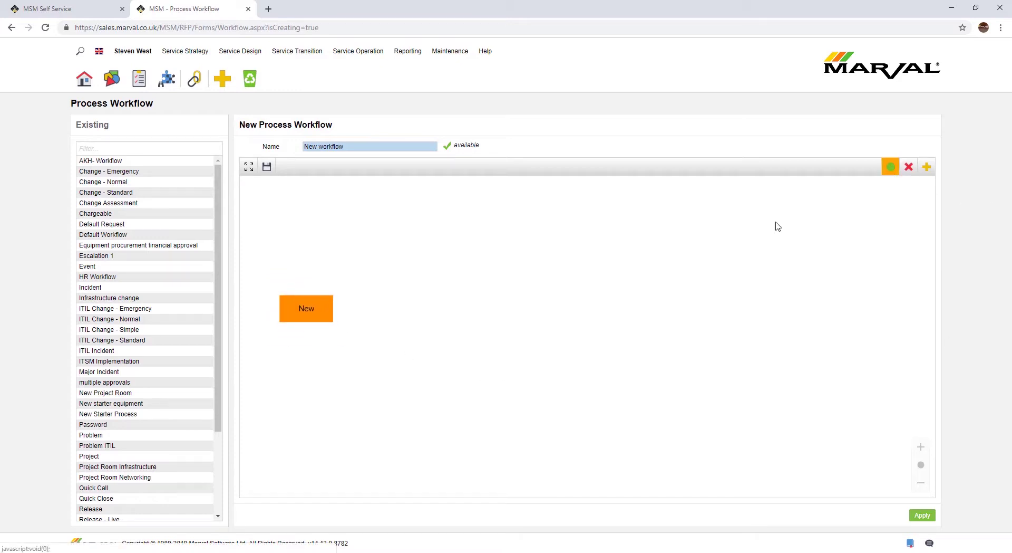
{"action": "left_click", "coordinate": [319, 309]}
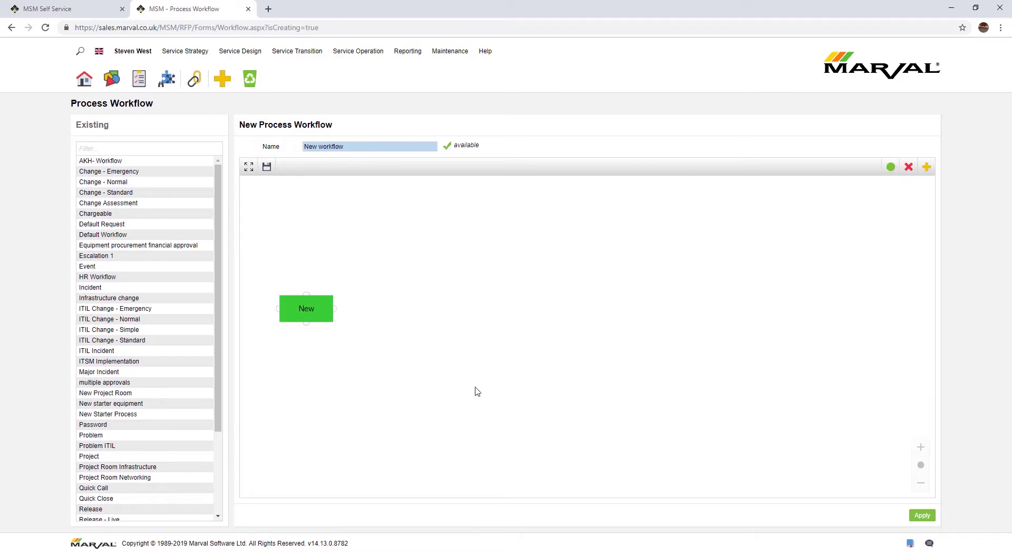
Add the Accepted status to the workflow and place it to the right of New, in the same row.
{"action": "mouse_move", "coordinate": [332, 300]}
{"action": "left_click", "coordinate": [928, 167]}
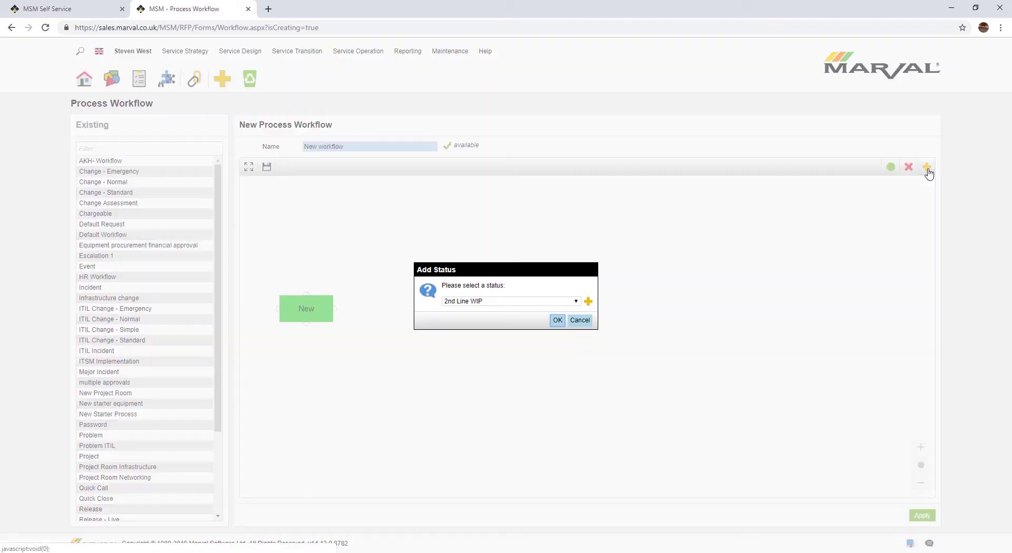
{"action": "left_click", "coordinate": [539, 304]}
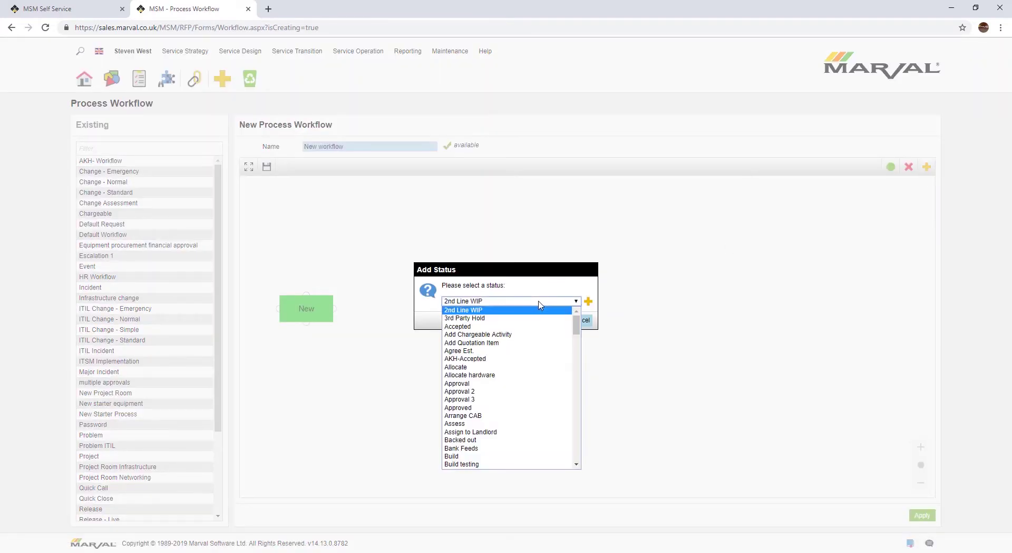
{"action": "left_click", "coordinate": [465, 326]}
{"action": "left_click", "coordinate": [559, 321]}
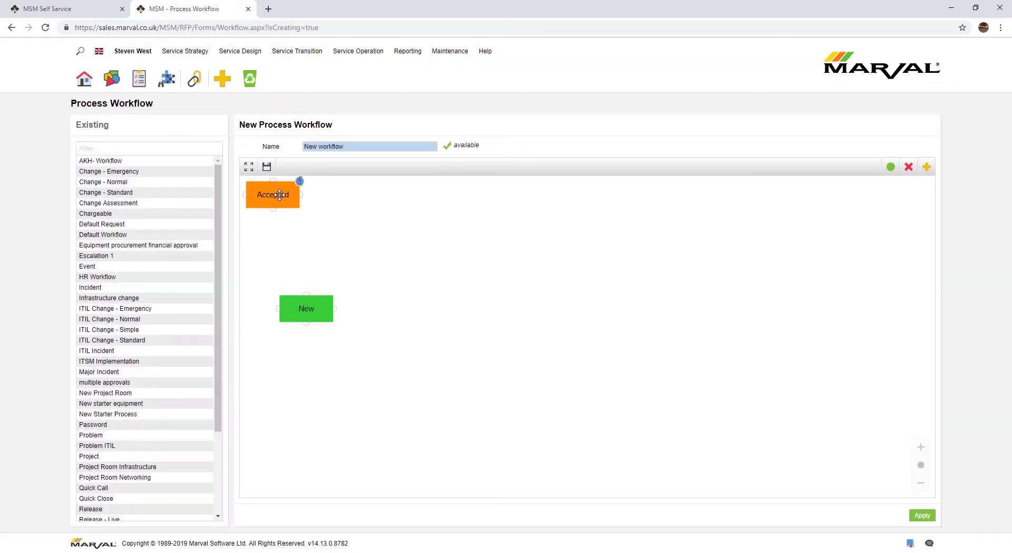
{"action": "left_click_drag", "start_coordinate": [280, 195], "coordinate": [425, 311]}
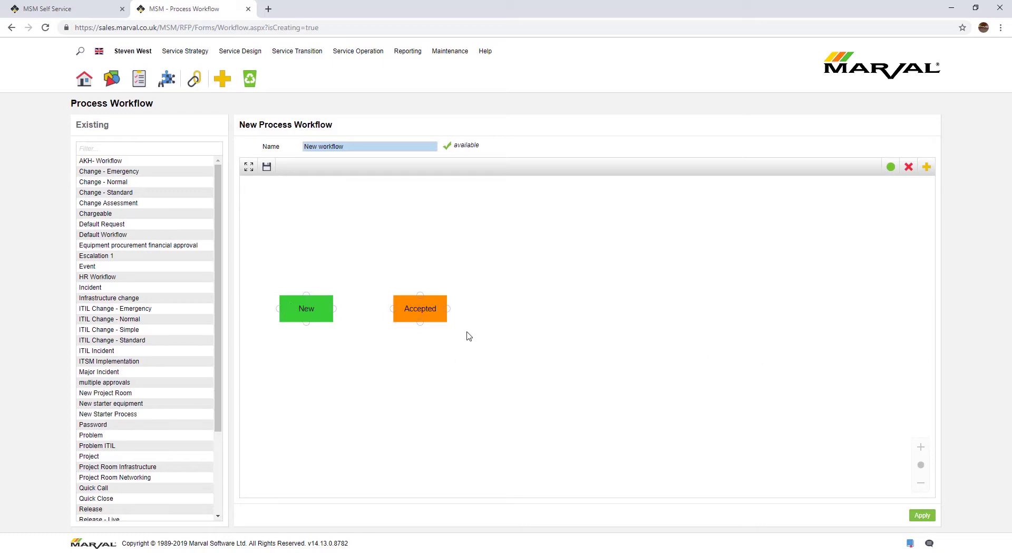
Add the Work In Progress status to the workflow and place it to the right of Accepted, in the same row.
{"action": "left_click", "coordinate": [927, 166]}
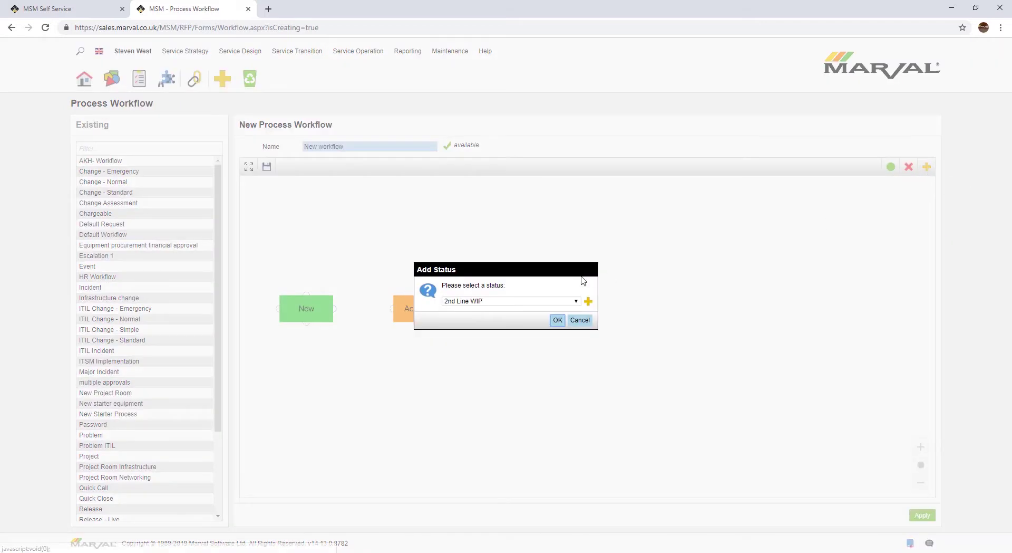
{"action": "left_click", "coordinate": [557, 302]}
{"action": "left_click_drag", "start_coordinate": [576, 328], "coordinate": [571, 449]}
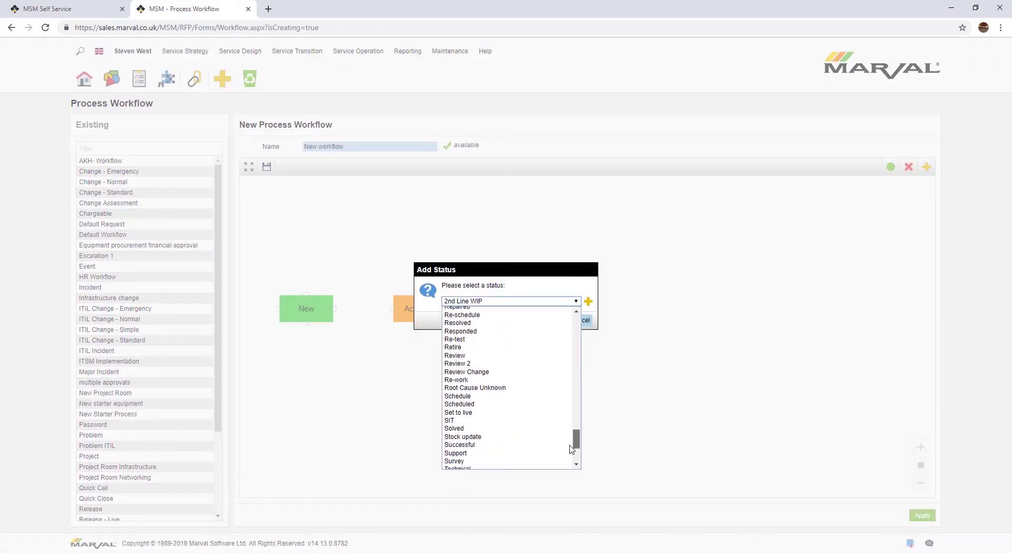
{"action": "scroll", "coordinate": [571, 448], "scroll_direction": "up", "scroll_amount": 1}
{"action": "key", "text": "End"}
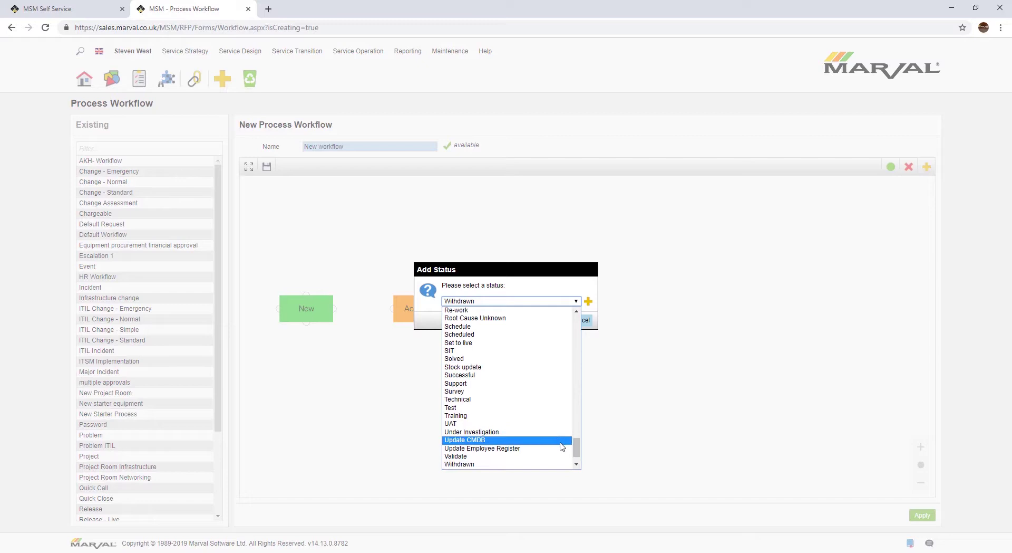
{"action": "scroll", "coordinate": [575, 460], "scroll_direction": "down", "scroll_amount": 1}
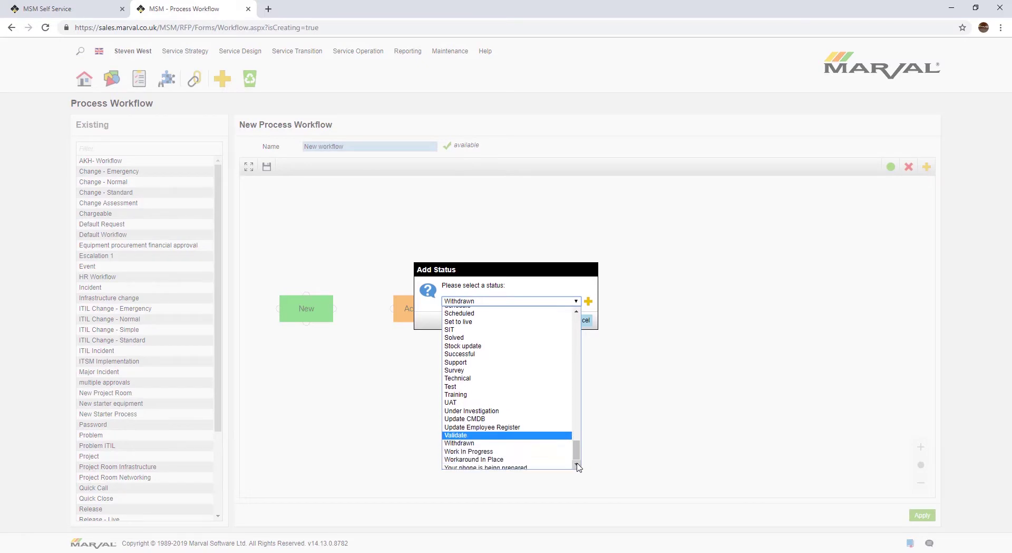
{"action": "left_click", "coordinate": [475, 452]}
{"action": "left_click", "coordinate": [556, 320]}
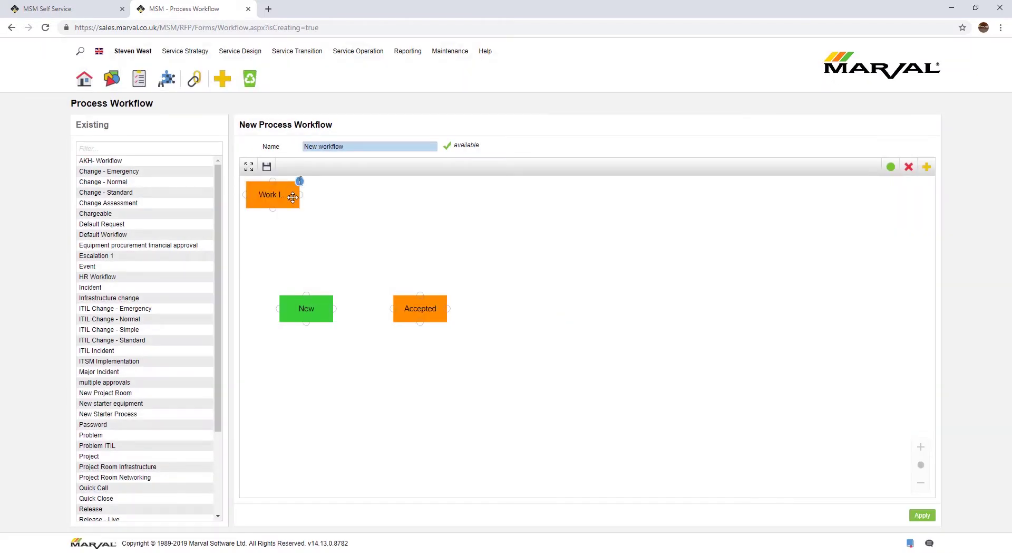
{"action": "left_click_drag", "start_coordinate": [294, 198], "coordinate": [548, 311]}
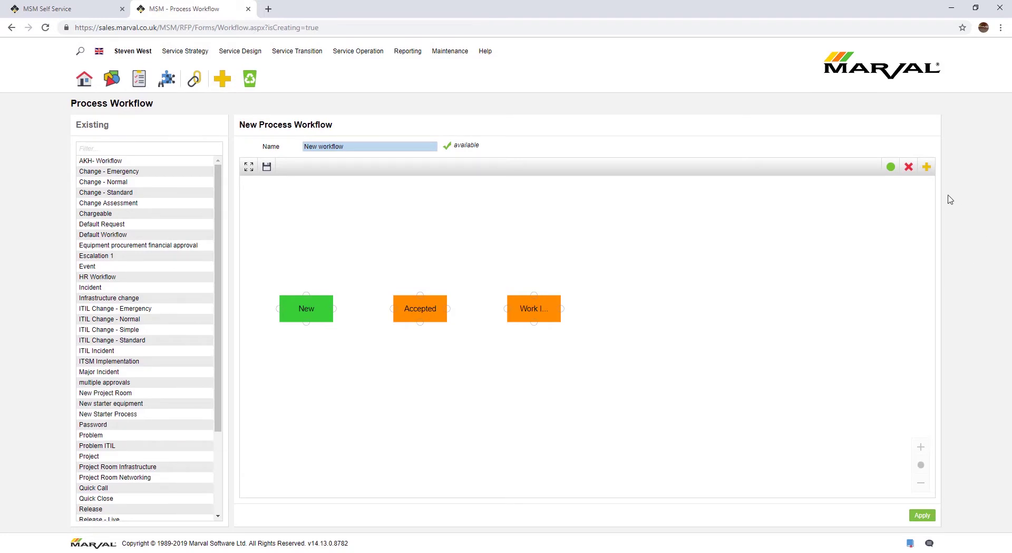
Add the Solved status to the workflow and place it to the right of Work In Progress, in the same row.
{"action": "left_click", "coordinate": [927, 167]}
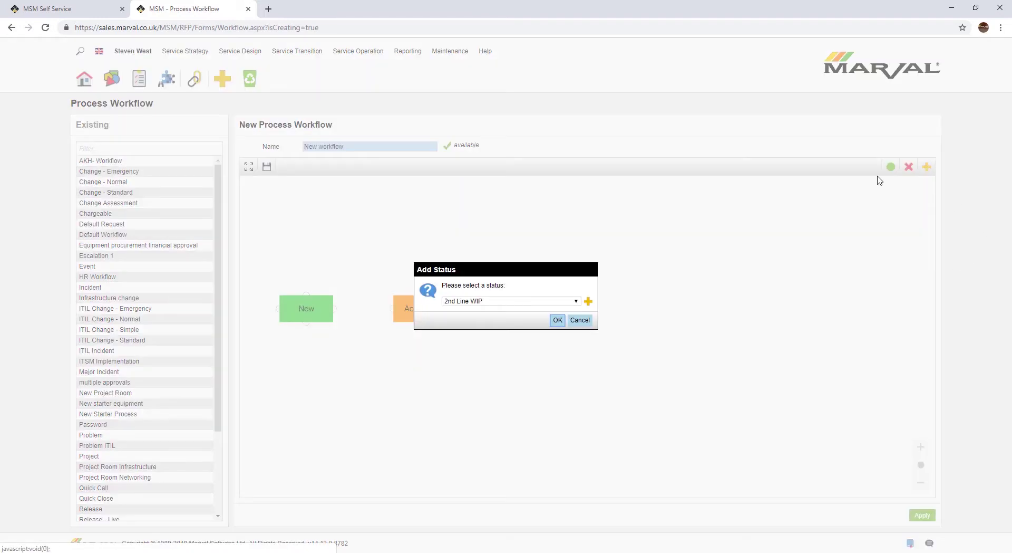
{"action": "left_click", "coordinate": [494, 301]}
{"action": "key", "text": "s"}
{"action": "key", "text": "o"}
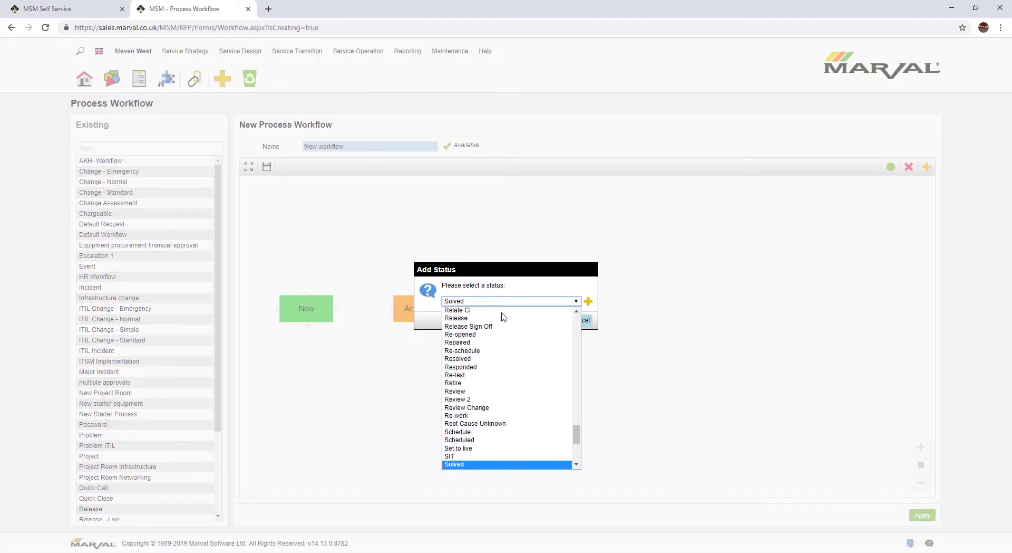
{"action": "left_click", "coordinate": [484, 465]}
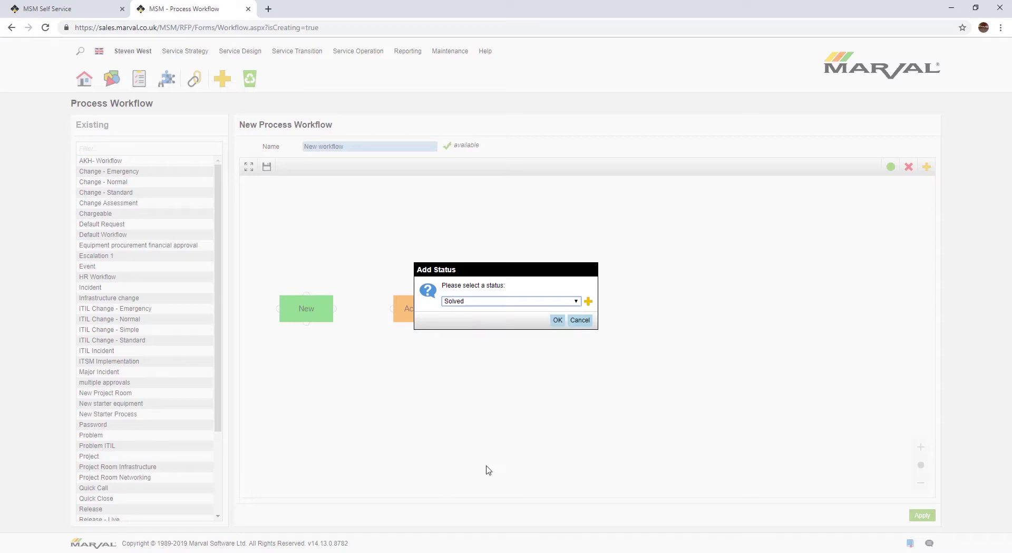
{"action": "left_click", "coordinate": [559, 320]}
{"action": "left_click_drag", "start_coordinate": [284, 192], "coordinate": [664, 307]}
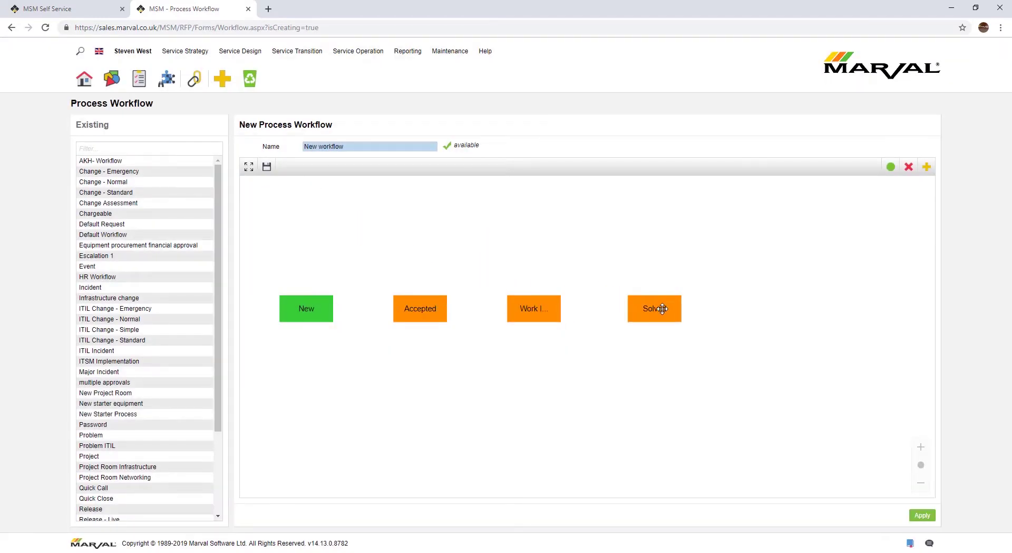
Add the Closed status to the workflow and place it to the right of Solved, in the same row.
{"action": "left_click", "coordinate": [927, 167]}
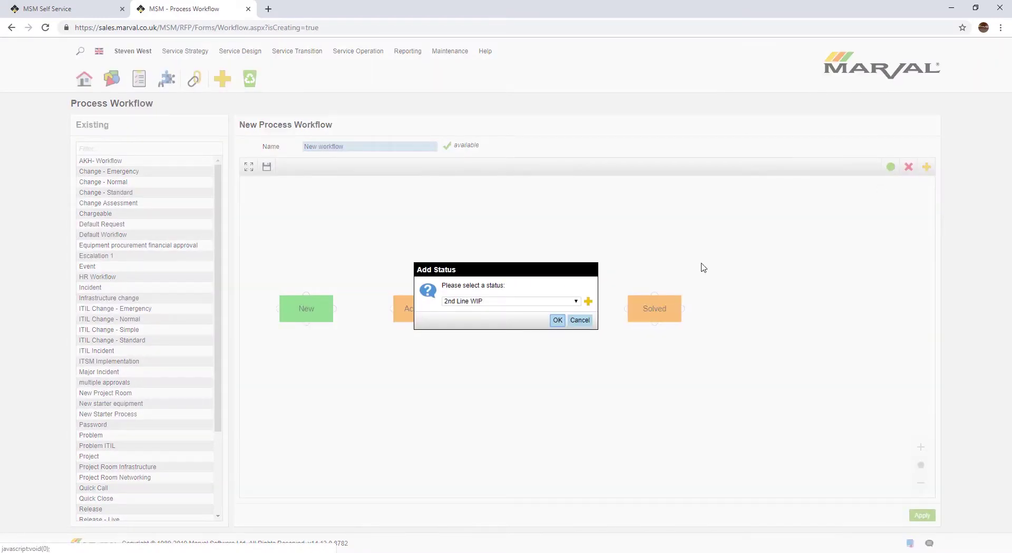
{"action": "left_click", "coordinate": [550, 301]}
{"action": "key", "text": "c"}
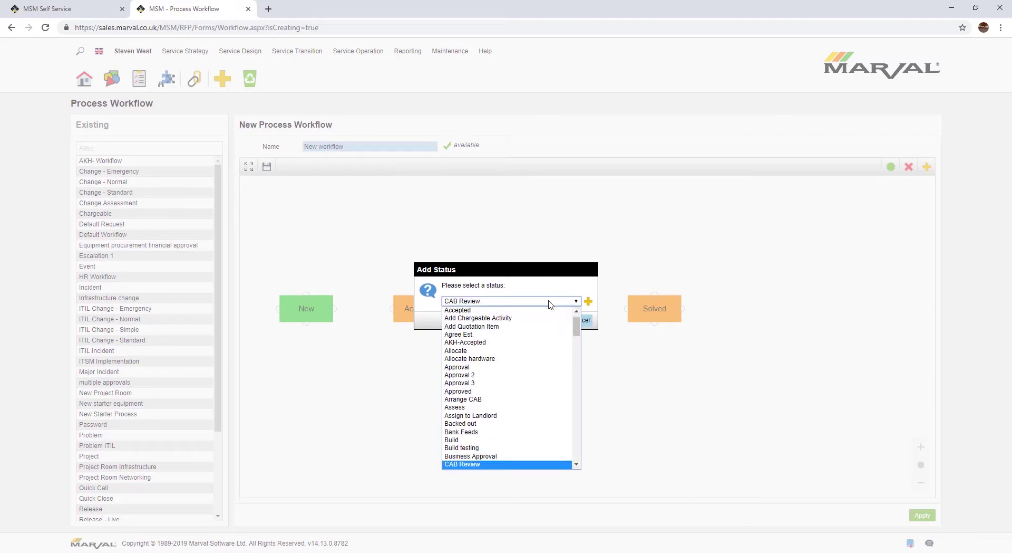
{"action": "left_click", "coordinate": [578, 464]}
{"action": "scroll", "coordinate": [577, 464], "scroll_direction": "down", "scroll_amount": 3}
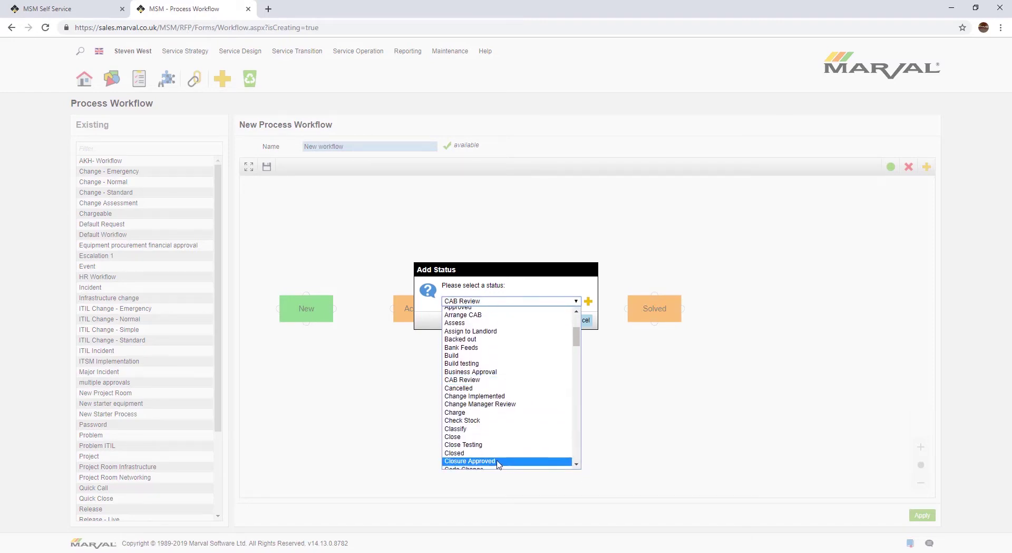
{"action": "left_click", "coordinate": [475, 454]}
{"action": "left_click", "coordinate": [558, 320]}
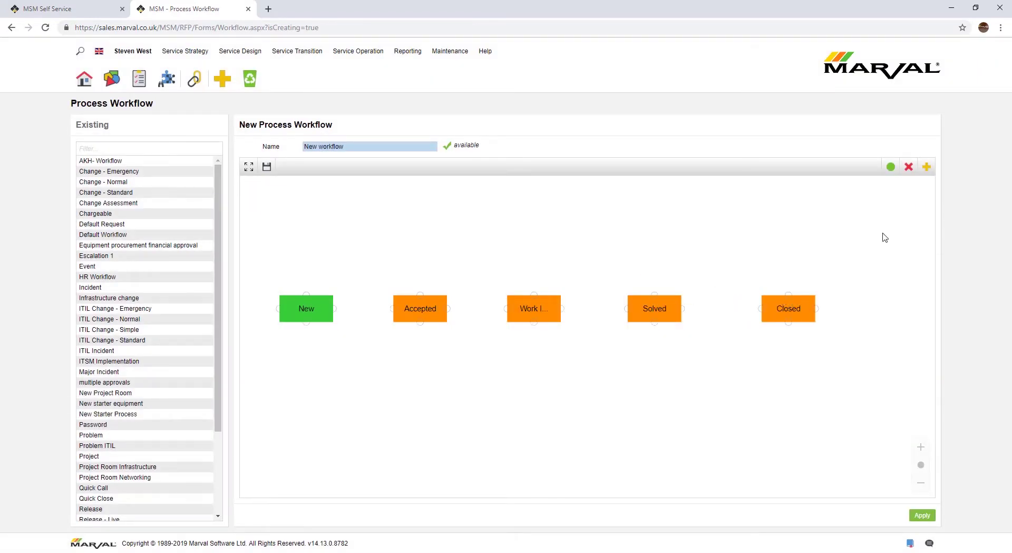
Add the Re-opened status to the workflow and place it below the main row, between Solved and Closed.
{"action": "left_click", "coordinate": [927, 169]}
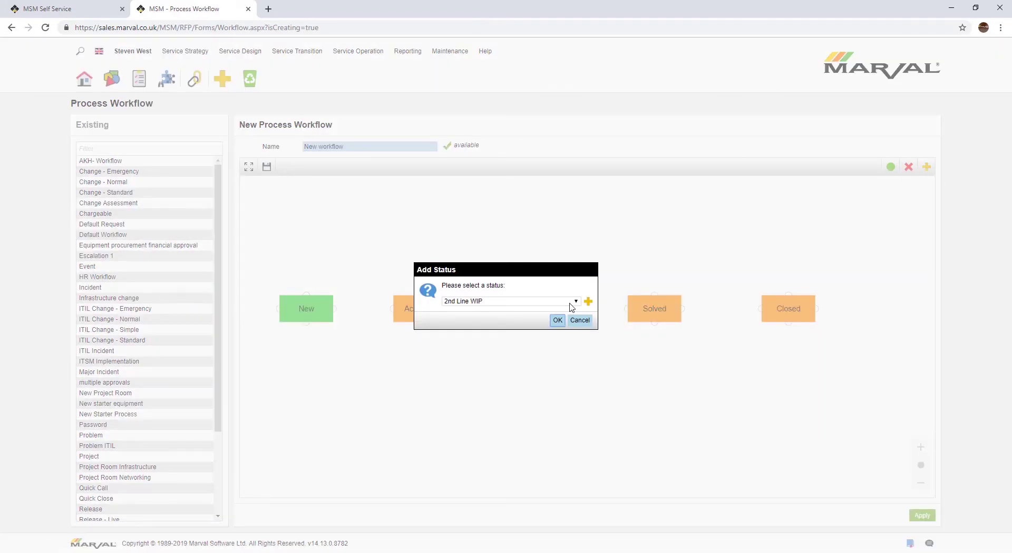
{"action": "left_click", "coordinate": [572, 302]}
{"action": "key", "text": "r"}
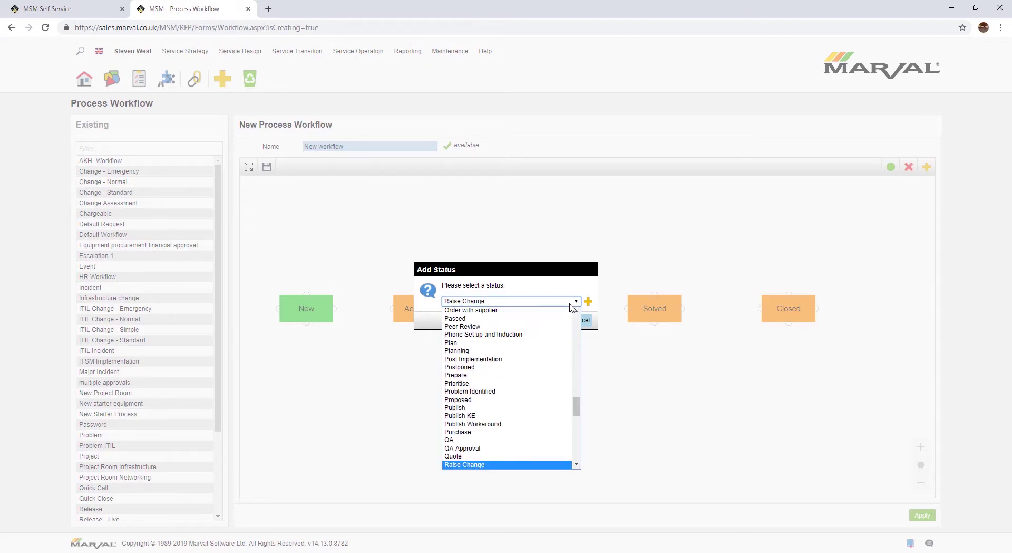
{"action": "scroll", "coordinate": [580, 467], "scroll_direction": "down", "scroll_amount": 4}
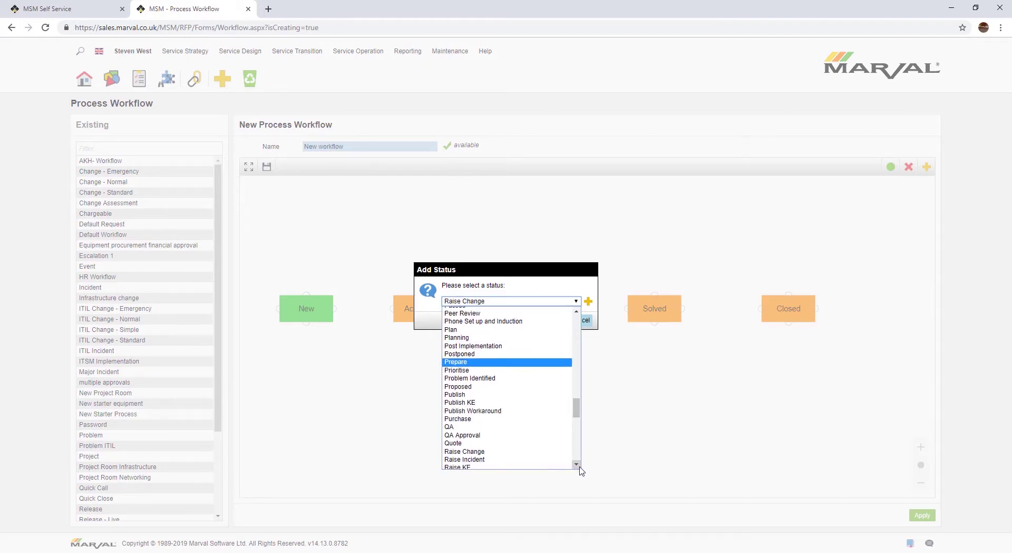
{"action": "scroll", "coordinate": [581, 468], "scroll_direction": "down", "scroll_amount": 3}
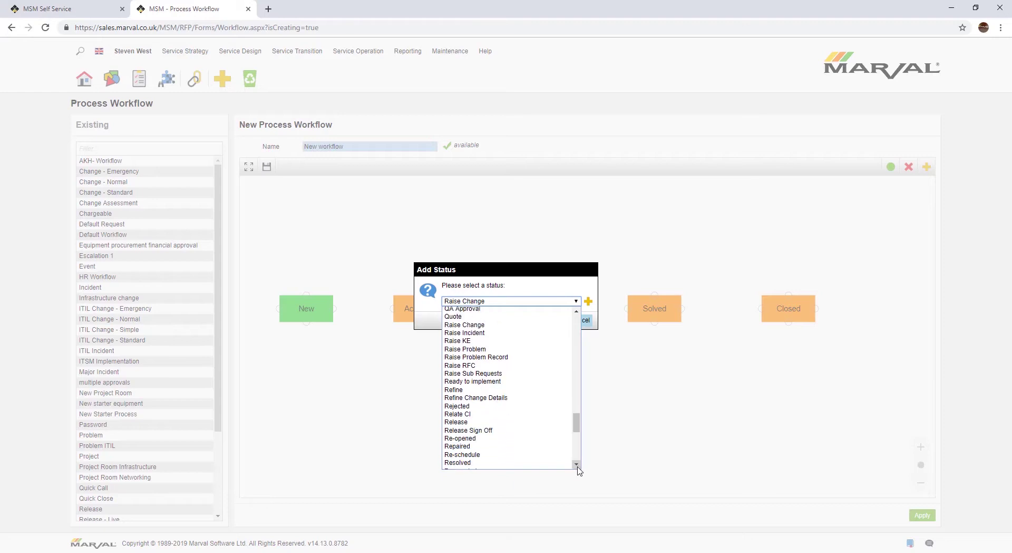
{"action": "left_click", "coordinate": [472, 432]}
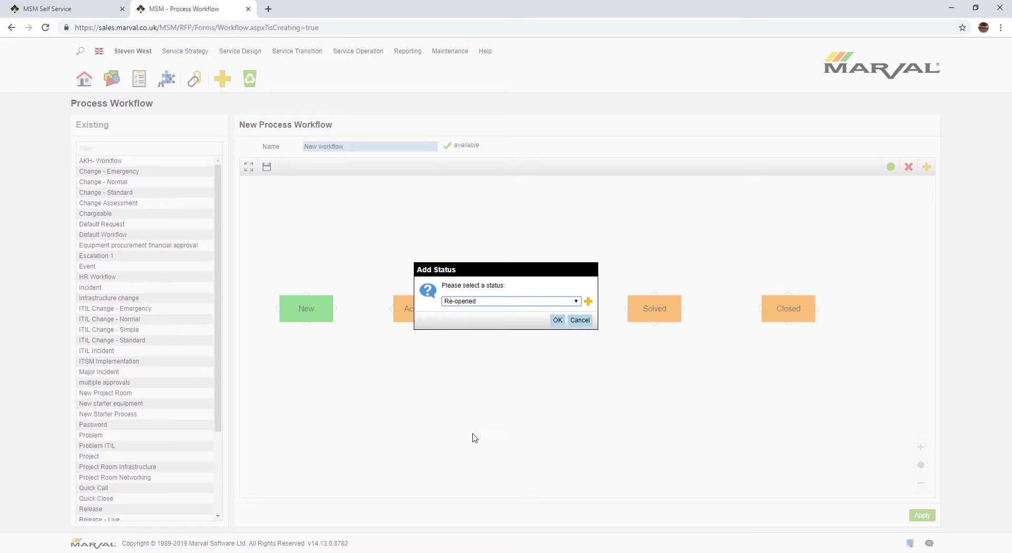
{"action": "left_click", "coordinate": [561, 321]}
{"action": "left_click_drag", "start_coordinate": [275, 202], "coordinate": [731, 396]}
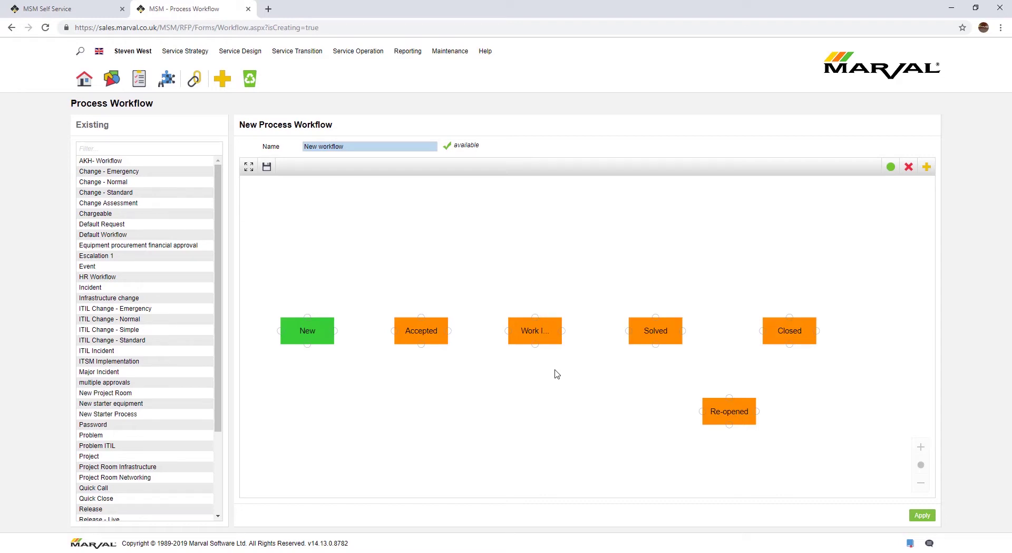
Add the Hold status to the workflow and place it directly above Work In Progress.
{"action": "left_click", "coordinate": [927, 166]}
{"action": "left_click", "coordinate": [548, 301]}
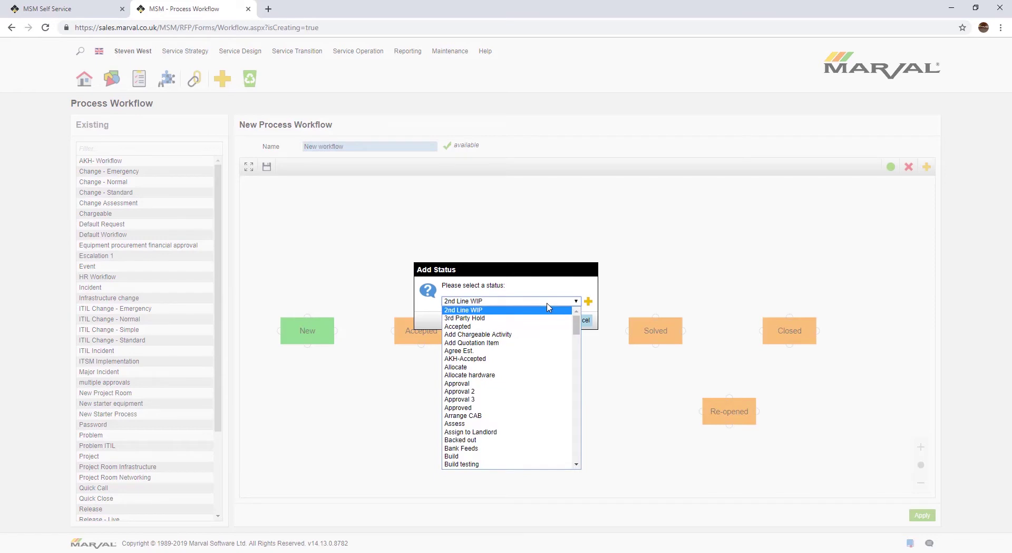
{"action": "type", "text": "ho"}
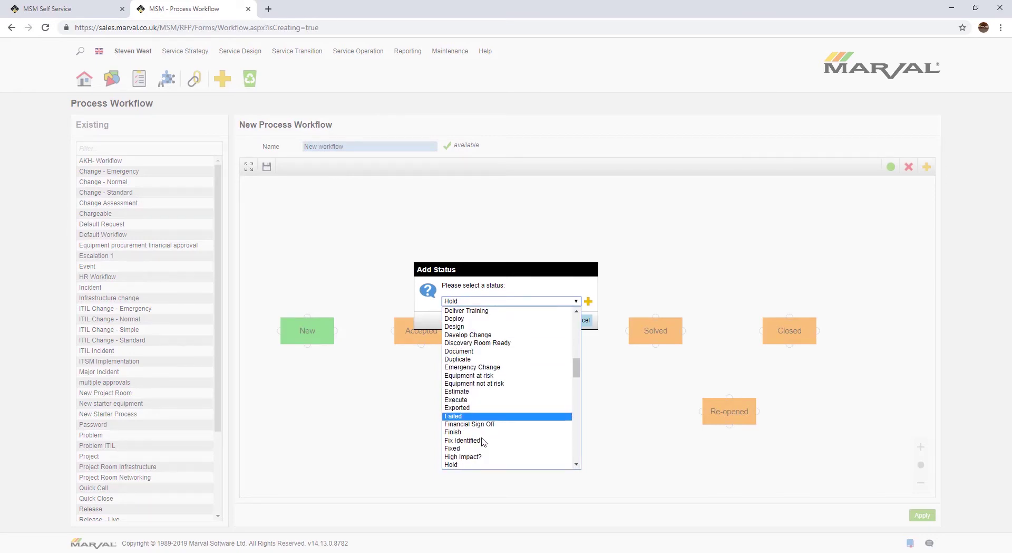
{"action": "left_click", "coordinate": [452, 465]}
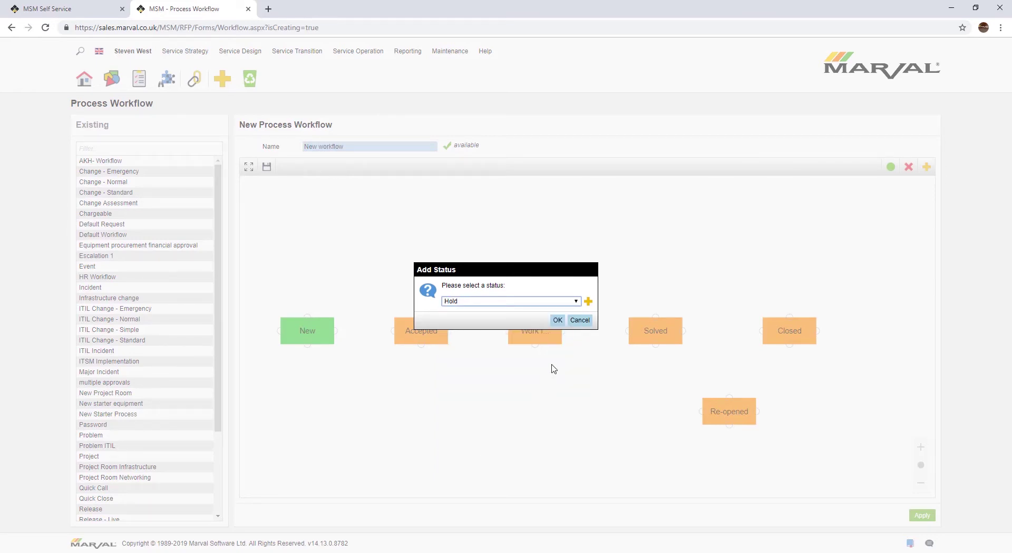
{"action": "left_click", "coordinate": [557, 319]}
{"action": "left_click_drag", "start_coordinate": [281, 200], "coordinate": [543, 257]}
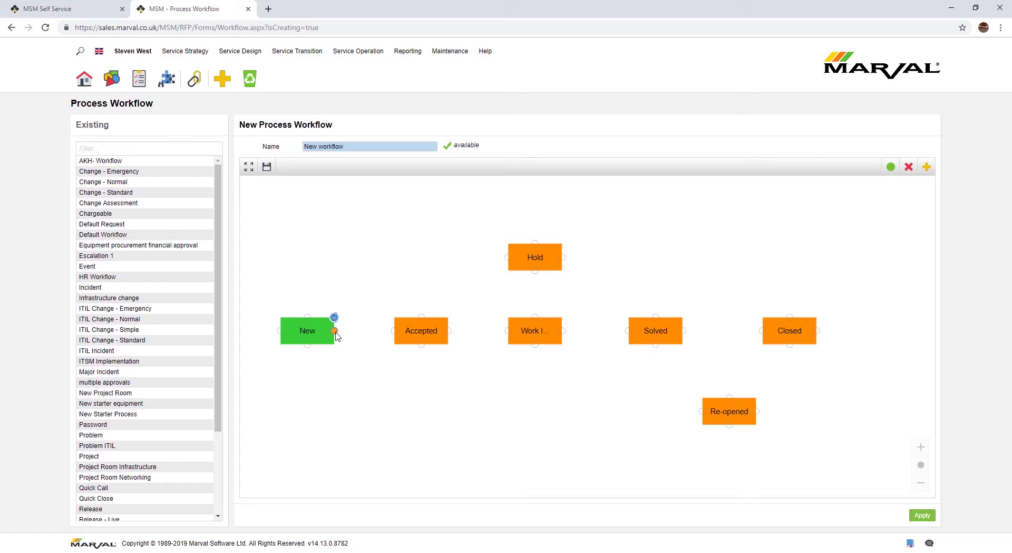
Link New, Accepted, Work In Progress, Solved and Closed in sequence, and route Closed through Re-opened back to Work In Progress.
{"action": "left_click_drag", "start_coordinate": [339, 332], "coordinate": [764, 332]}
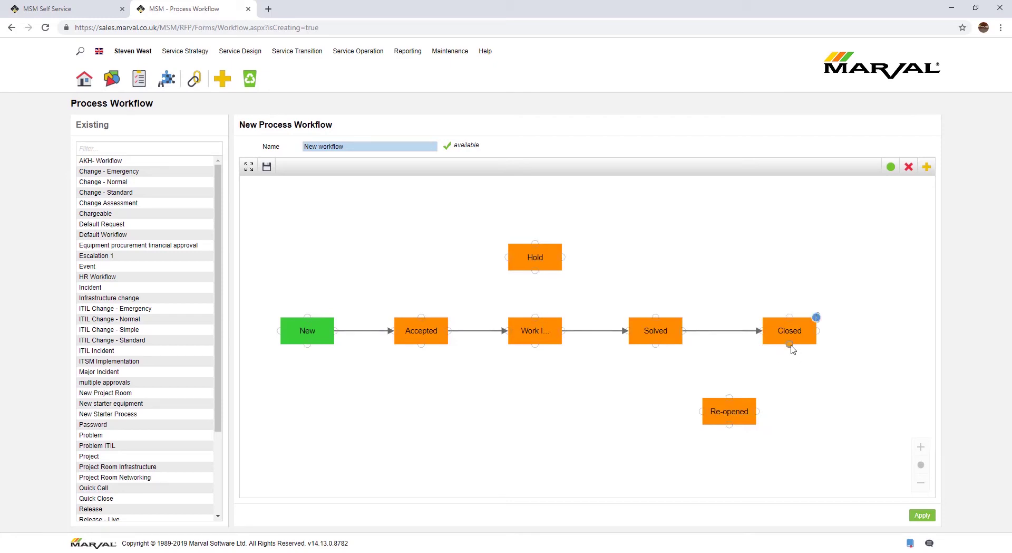
{"action": "left_click_drag", "start_coordinate": [789, 344], "coordinate": [535, 344]}
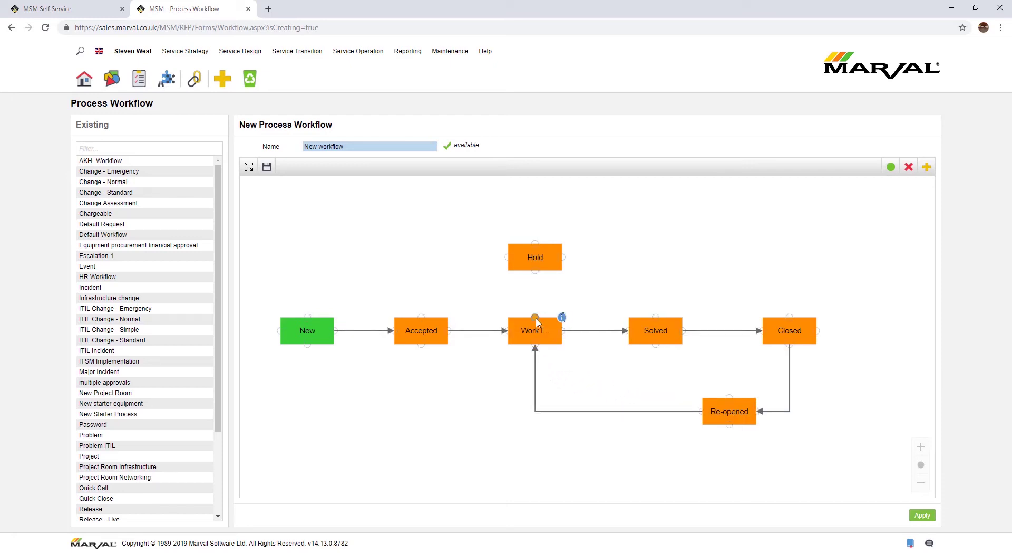
Link Work In Progress and Hold in both directions, and connect the underside of New directly to the underside of Solved.
{"action": "left_click_drag", "start_coordinate": [535, 317], "coordinate": [537, 275]}
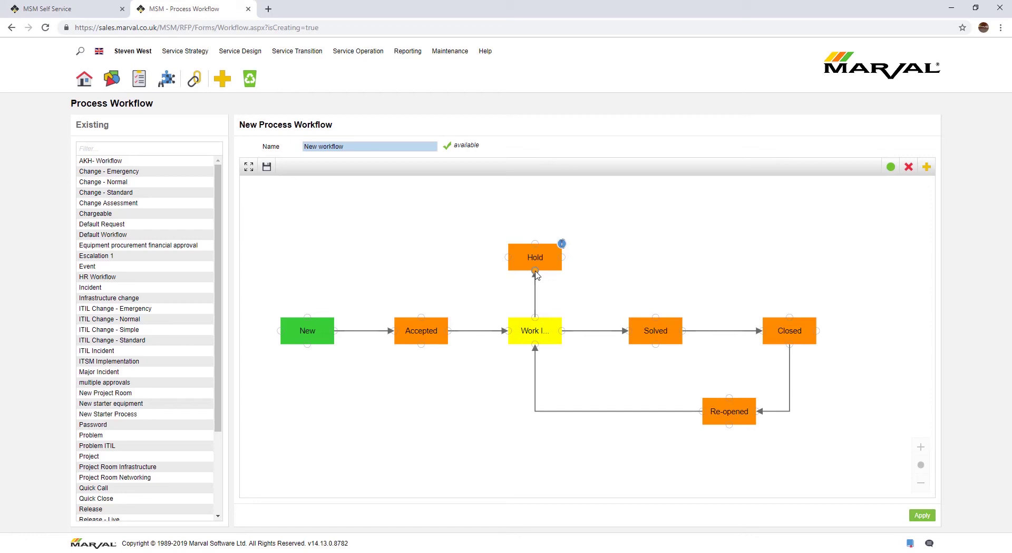
{"action": "left_click_drag", "start_coordinate": [537, 275], "coordinate": [535, 317]}
{"action": "left_click_drag", "start_coordinate": [308, 344], "coordinate": [656, 345]}
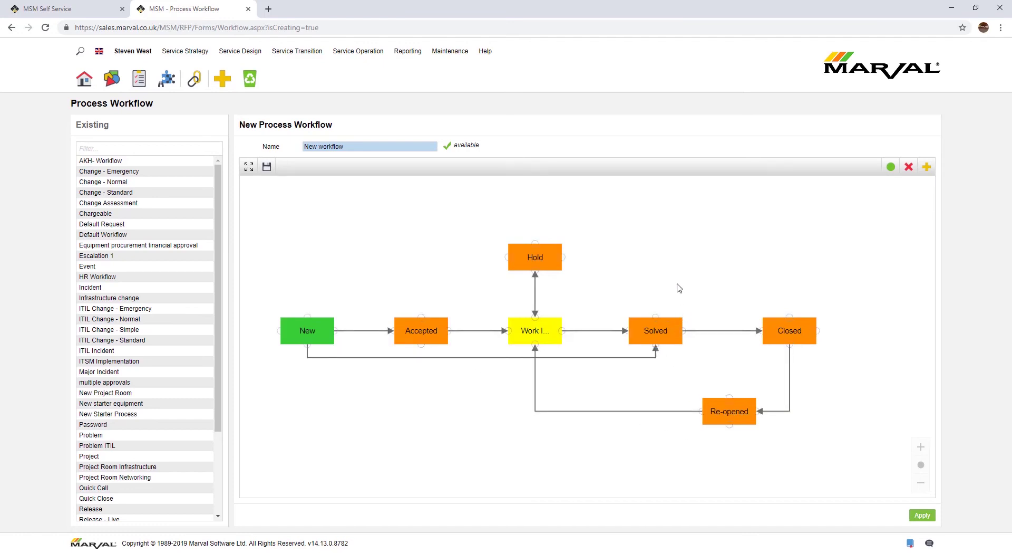
{"action": "scroll", "coordinate": [679, 282], "scroll_direction": "up", "scroll_amount": 1}
{"action": "left_click_drag", "start_coordinate": [679, 282], "coordinate": [713, 266]}
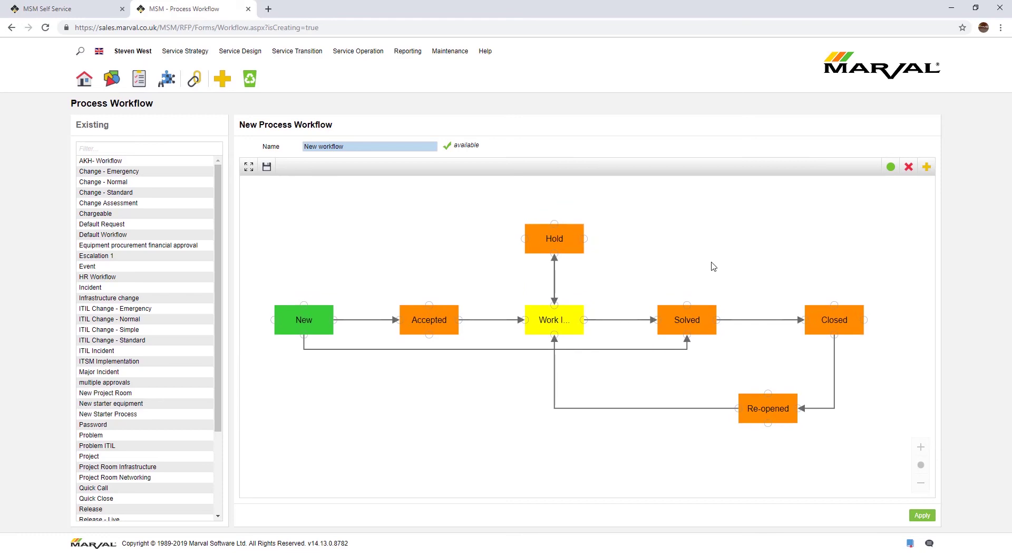